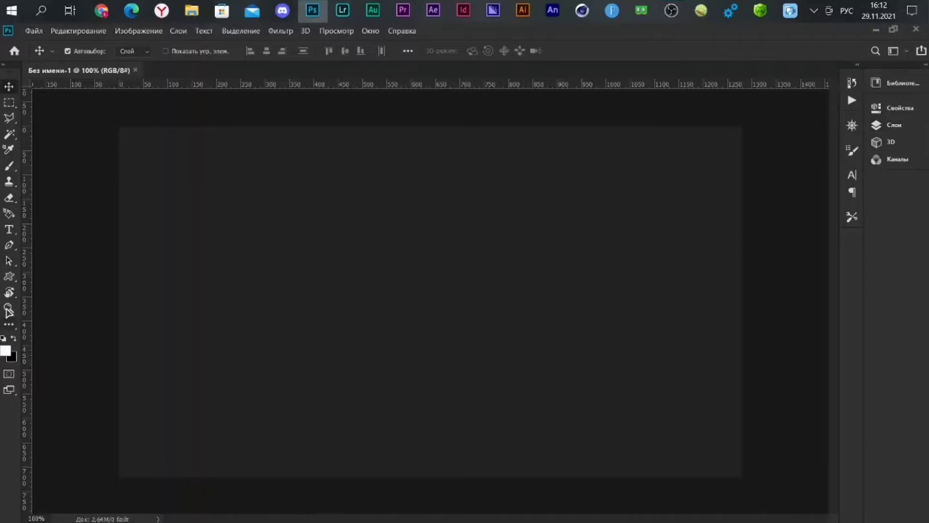
Step: Draw a 225 px circle on the canvas left with the Ellipse tool, set to no fill
right_click(8, 276)
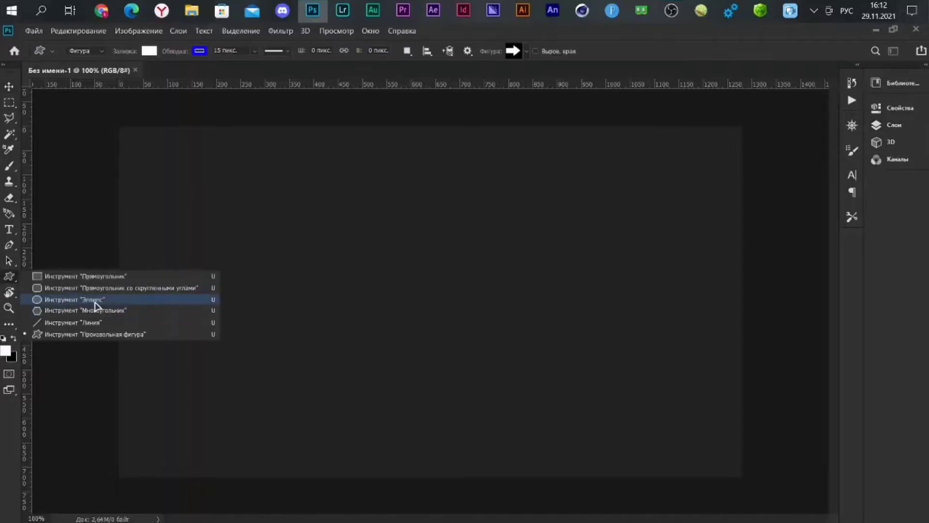
click(92, 299)
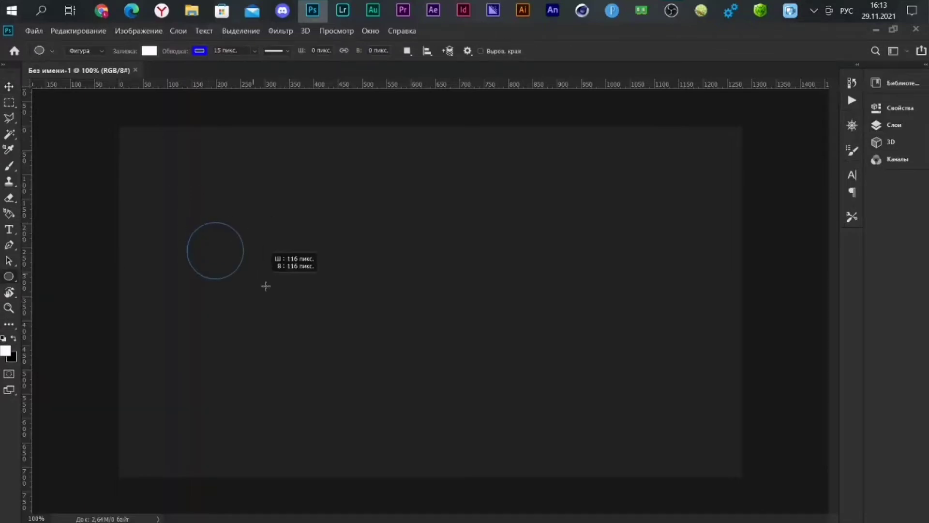
drag(265, 286, 325, 333)
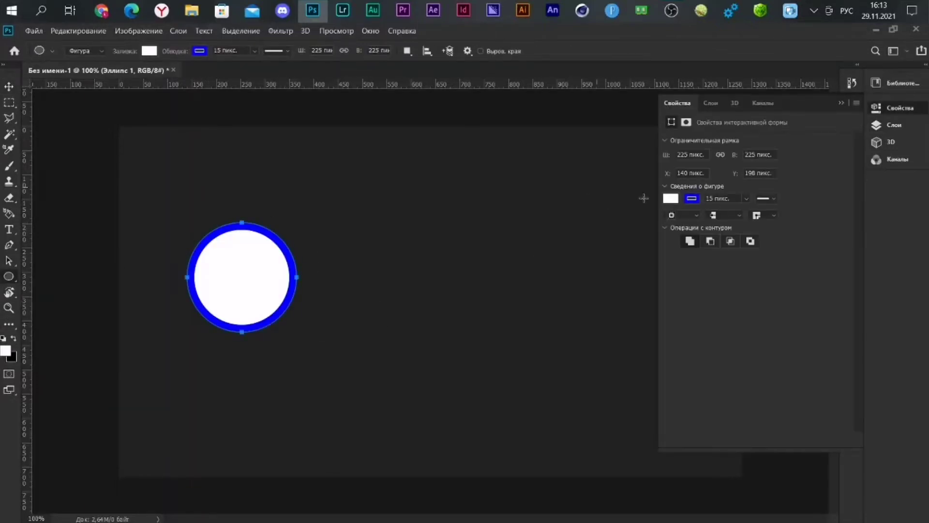
click(671, 198)
click(678, 222)
click(841, 103)
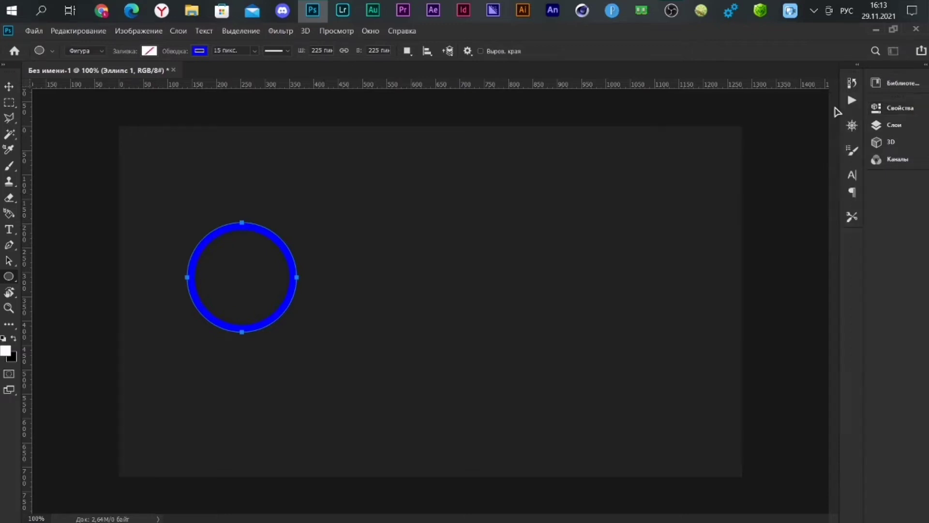
Step: Add a white Stroke layer style to the circle layer
key(v)
click(894, 125)
right_click(728, 187)
click(272, 302)
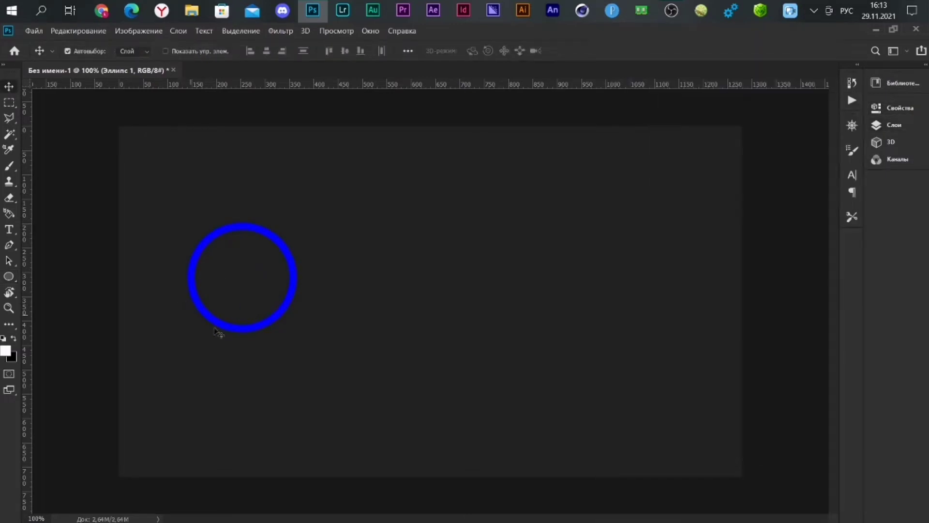
click(894, 125)
double_click(755, 235)
click(392, 222)
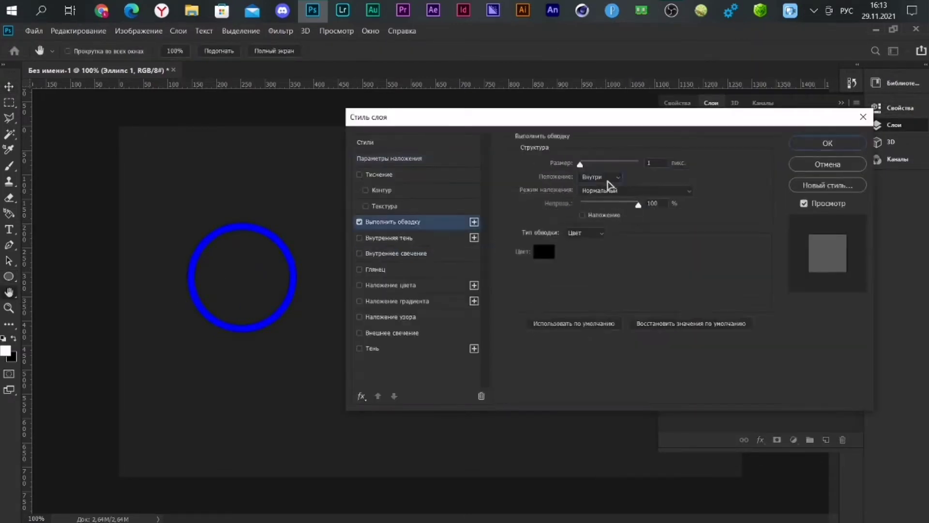
click(544, 251)
click(362, 220)
click(644, 218)
click(828, 143)
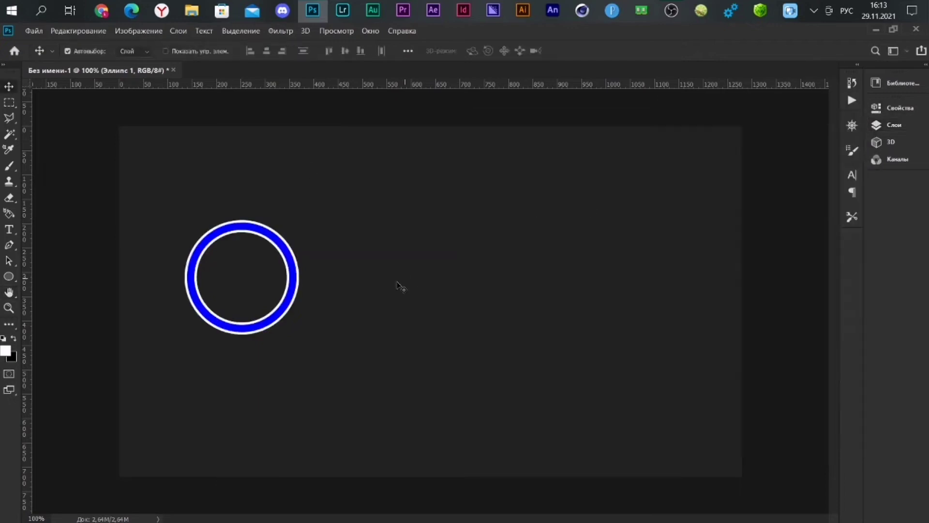
Step: Enlarge the ring to 132% with Free Transform
key(ctrl+t)
drag(298, 277, 315, 277)
drag(281, 304, 270, 311)
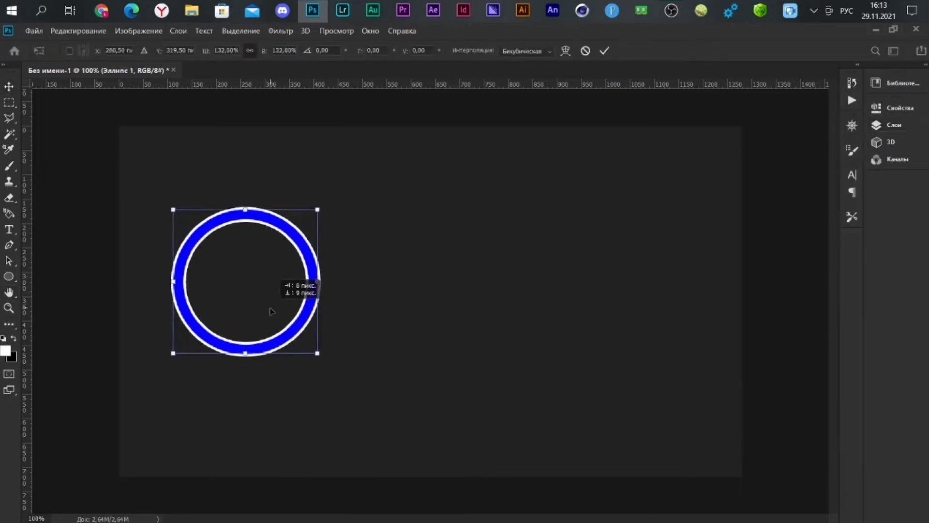
click(605, 50)
click(894, 124)
Step: Duplicate the ring, move the copy down-right to overlap, and shift its hue to yellow
right_click(794, 175)
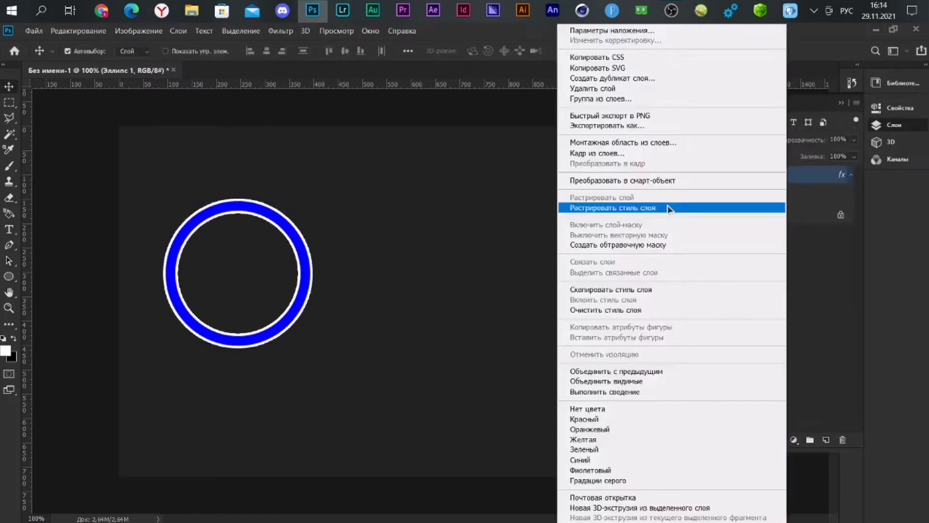
click(612, 79)
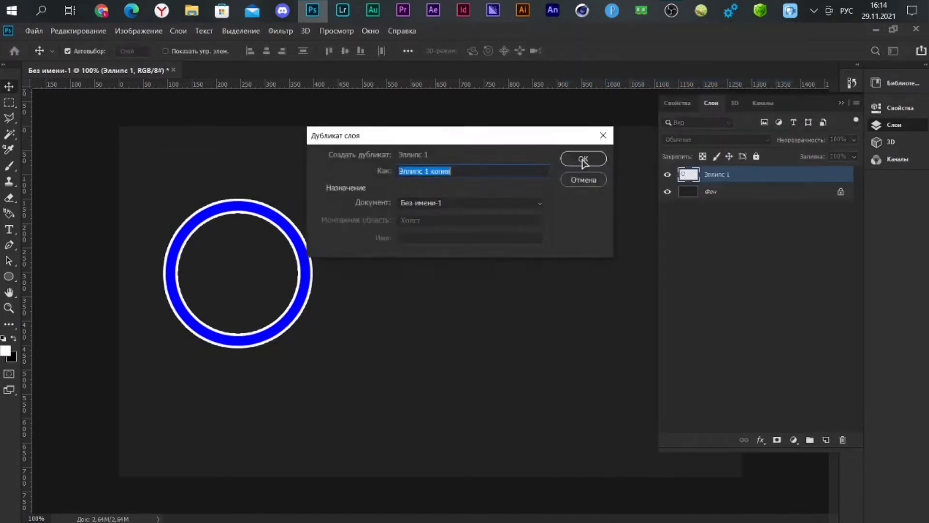
click(584, 157)
drag(308, 282, 401, 344)
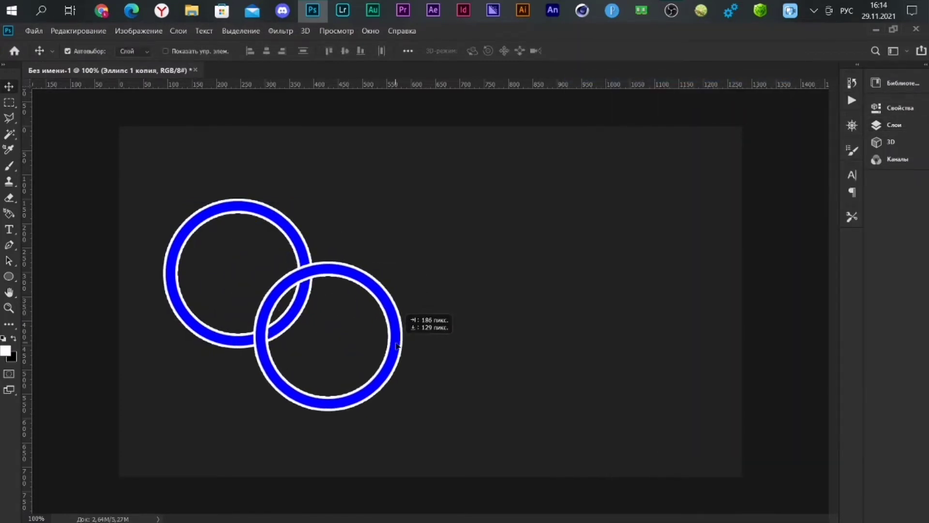
click(139, 31)
click(367, 123)
drag(714, 213, 658, 217)
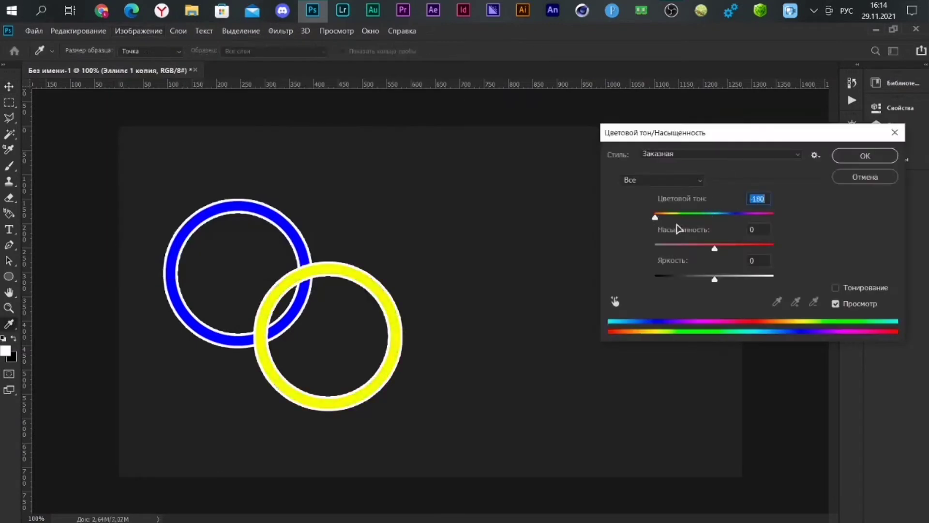
Step: Duplicate the yellow ring, move it up-right, and align its top to a new horizontal guide
key(Return)
click(894, 125)
mouse_move(404, 331)
mouse_down()
mouse_move(478, 297)
mouse_move(497, 273)
mouse_up()
drag(315, 85, 320, 347)
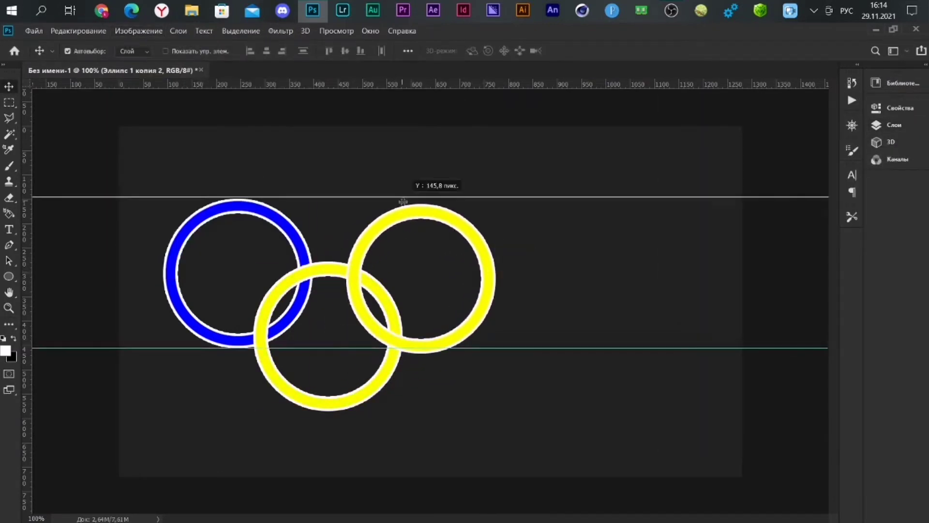
drag(490, 289, 488, 285)
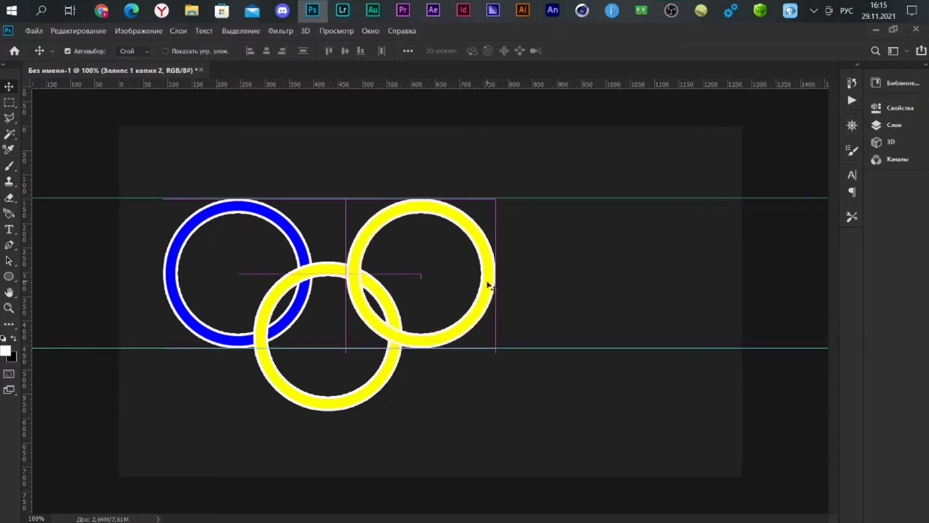
Step: Desaturate the right ring to grey via Hue/Saturation, then add a guide at the lower ring bottoms
key(ctrl+u)
drag(715, 216, 681, 218)
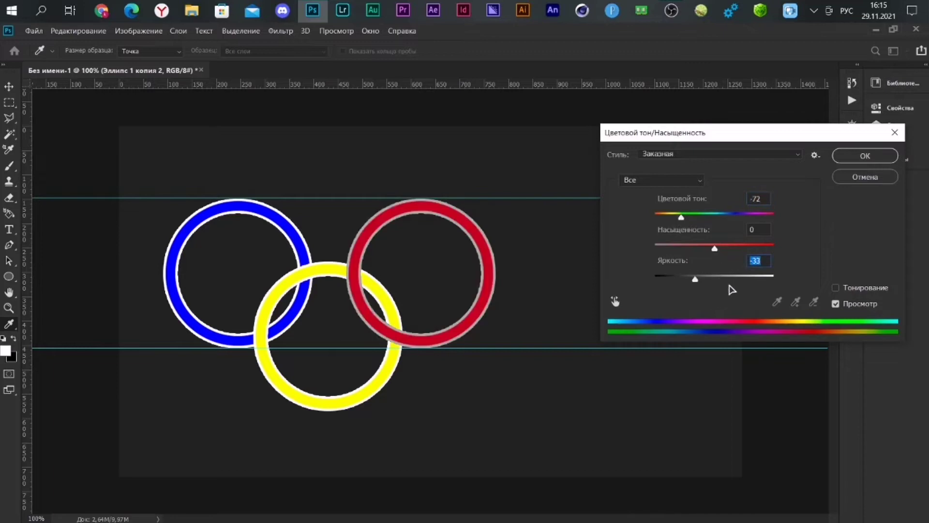
click(670, 181)
click(649, 192)
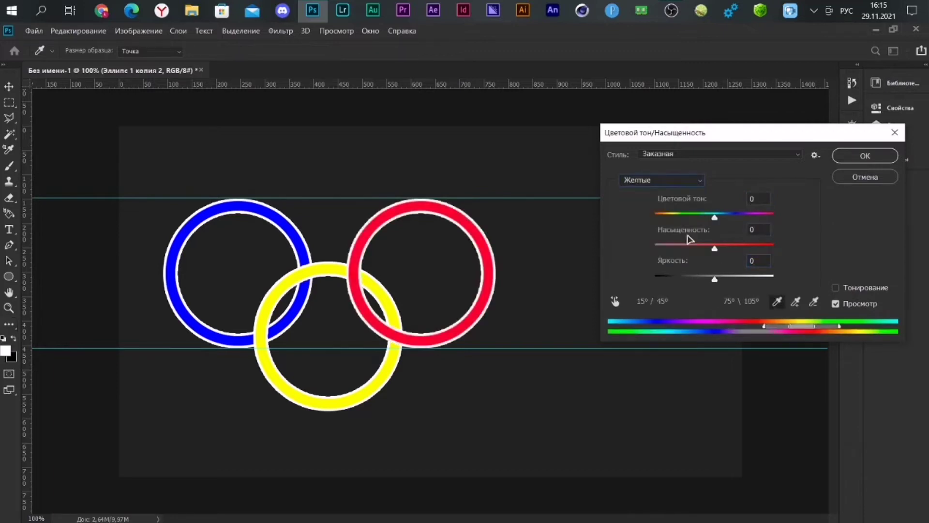
drag(666, 248, 651, 248)
click(661, 180)
click(650, 247)
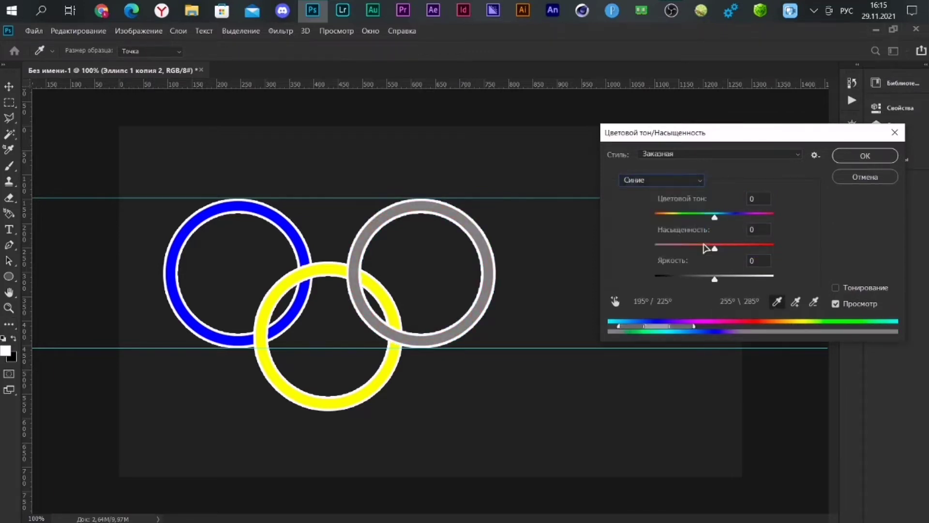
click(660, 180)
click(639, 257)
click(871, 156)
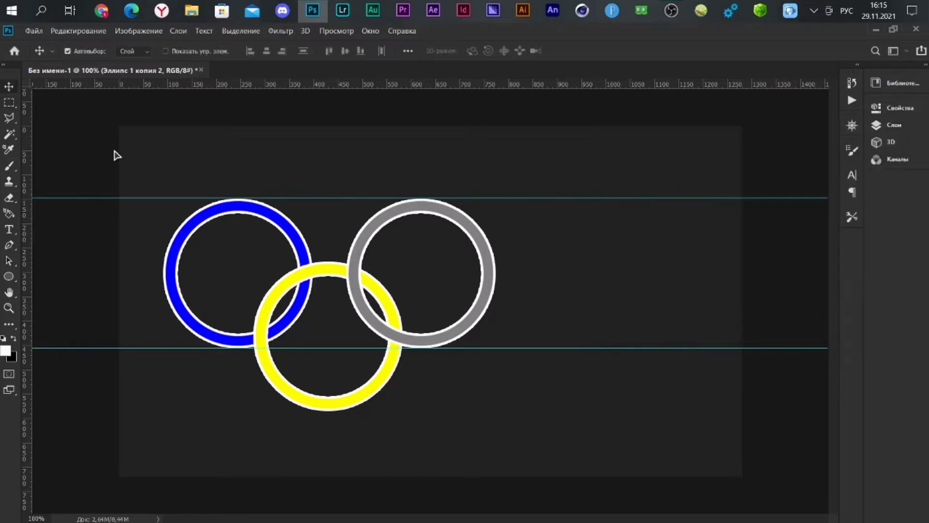
drag(452, 406, 451, 411)
Step: Copy the grey ring down-right and recolor it green with Hue/Saturation
drag(488, 272, 582, 337)
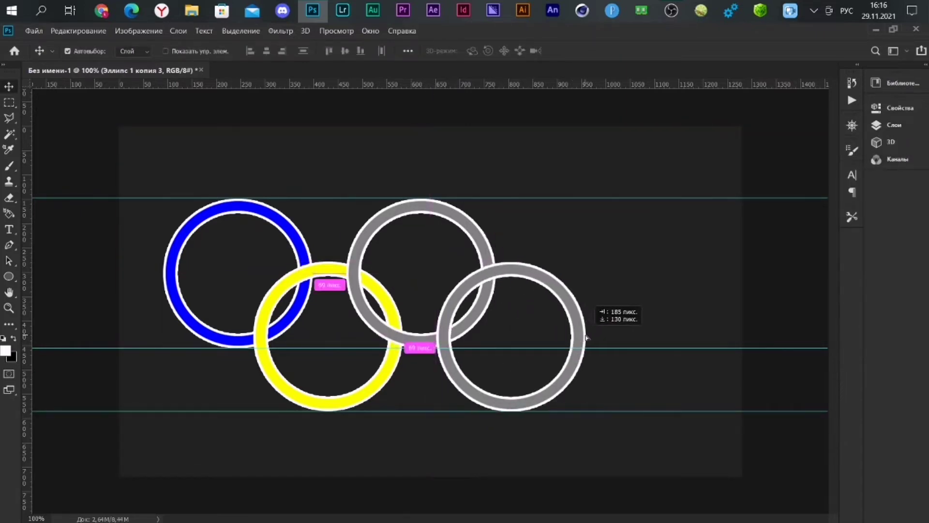
key(ctrl+u)
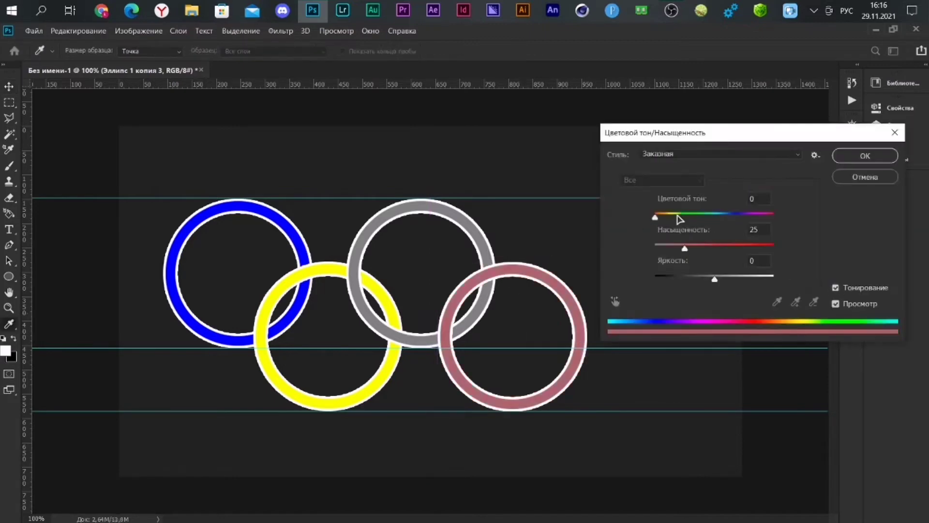
drag(685, 248, 722, 248)
click(864, 155)
Step: Move a copy of the green ring to the top right and shift its hue to red
drag(576, 320, 668, 252)
key(ctrl+u)
drag(678, 217, 665, 228)
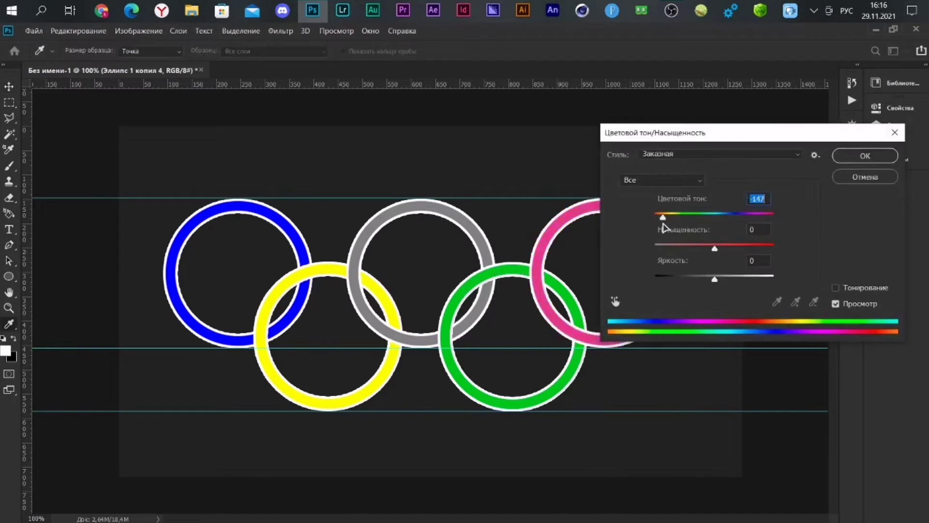
key(Return)
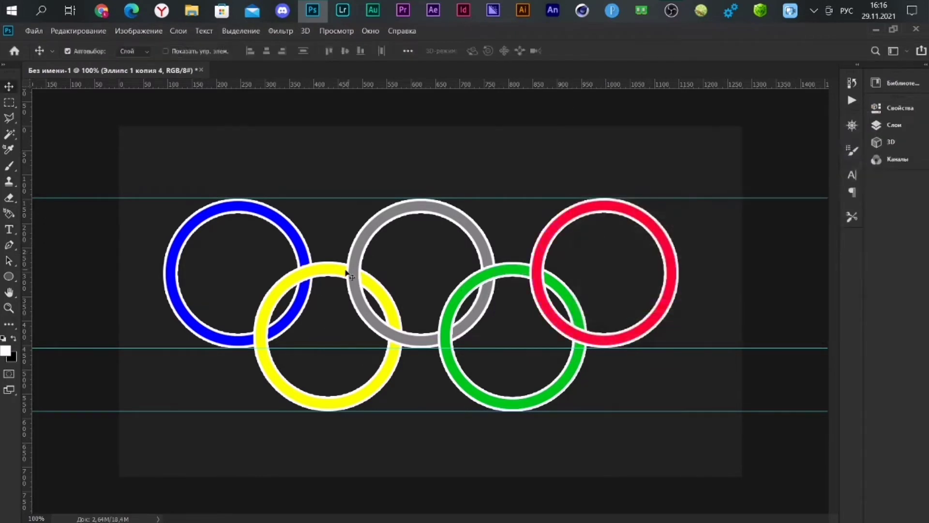
scroll(477, 292, down, 1)
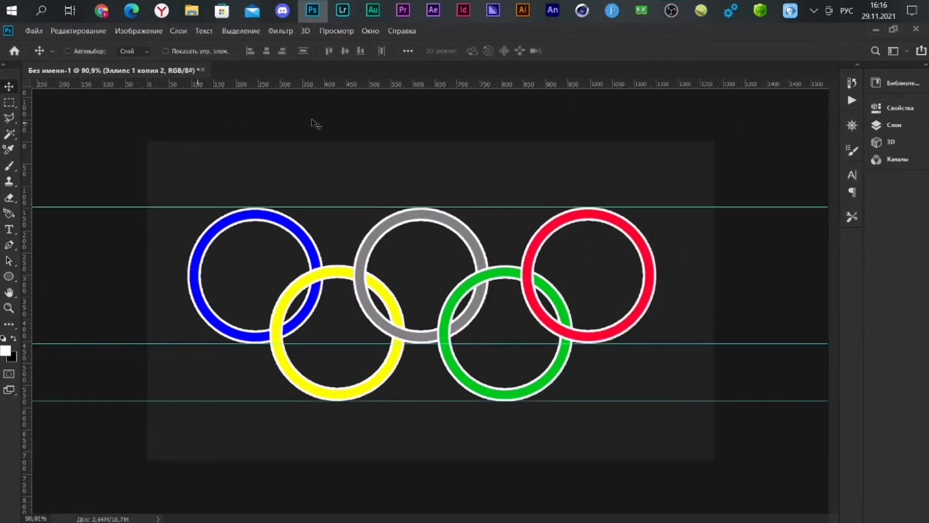
Step: Hide the guides, open the Layers panel, and load the blue ring's shape as a selection
click(336, 31)
click(473, 264)
key(F7)
click(747, 243)
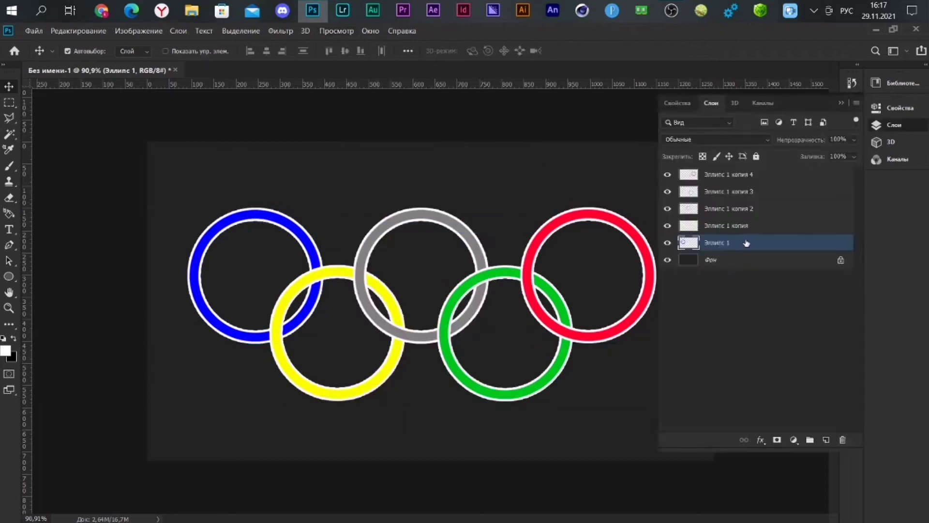
click(328, 274)
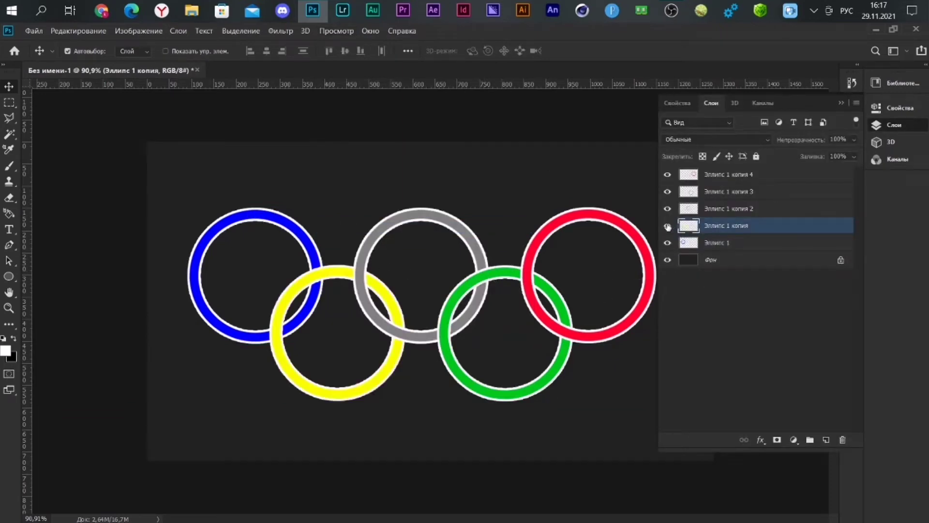
ctrl+click(688, 243)
Step: Cut the blue ring selection onto a new layer with Layer via Cut, then undo it
key(m)
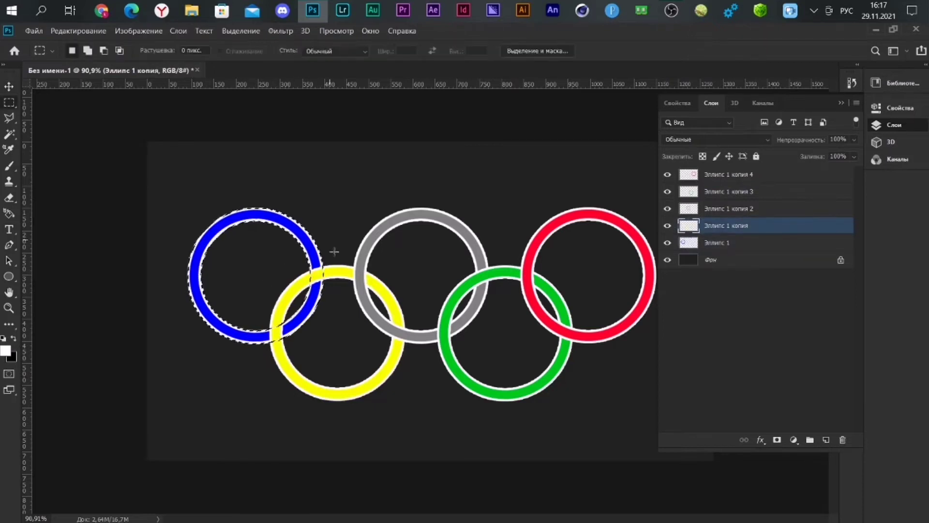
right_click(317, 259)
click(384, 350)
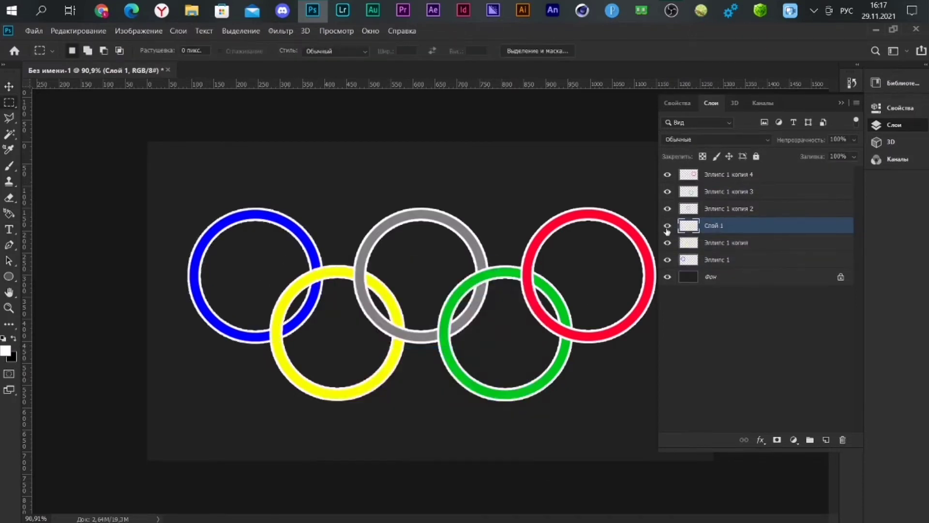
scroll(291, 312, up, 2)
scroll(283, 312, up, 3)
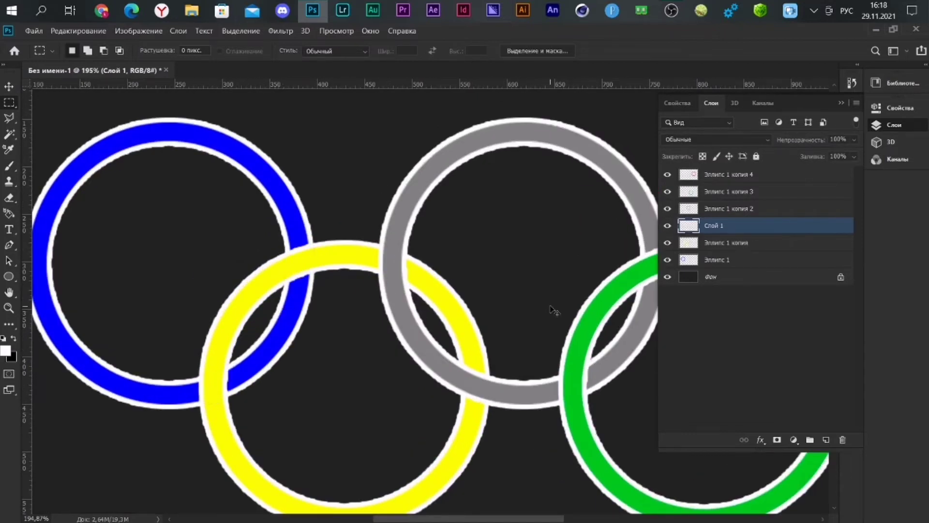
key(ctrl+z)
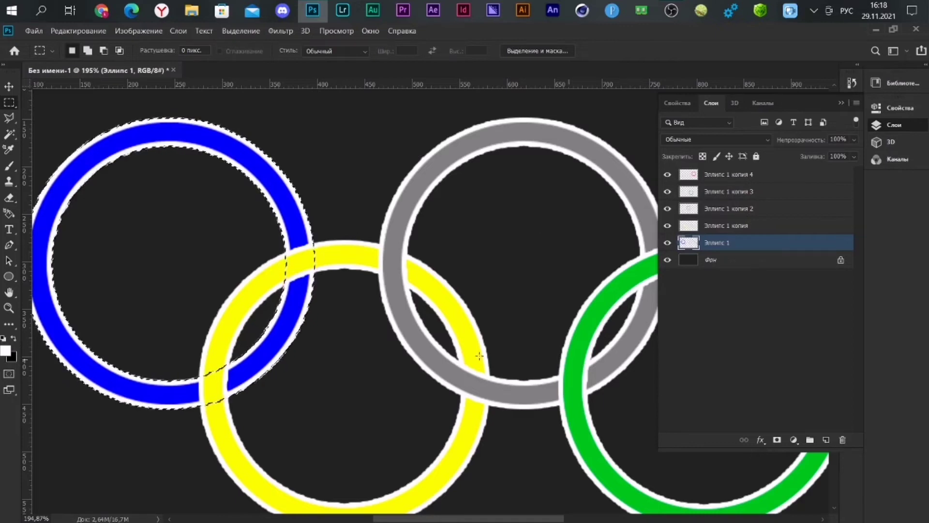
Step: Expand the blue ring selection by 5 pixels
scroll(235, 299, up, 1)
click(241, 31)
click(402, 234)
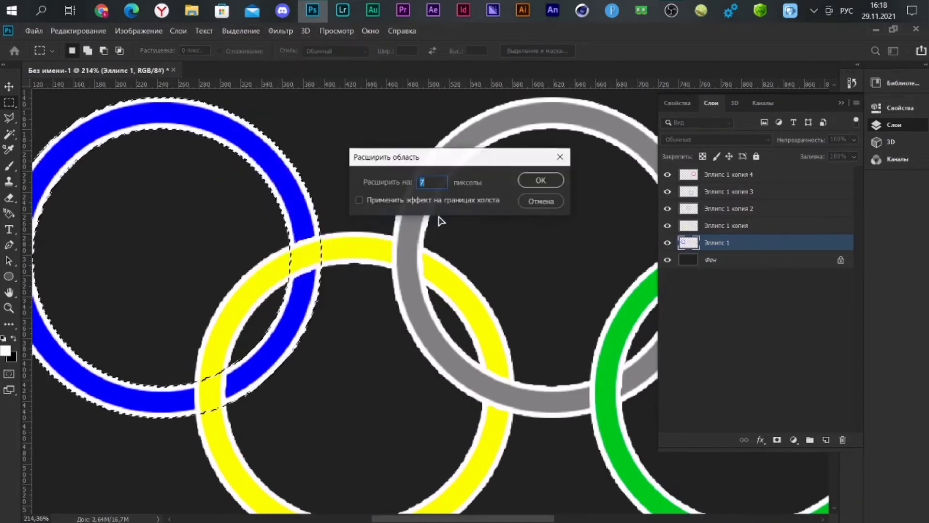
text(5)
click(528, 183)
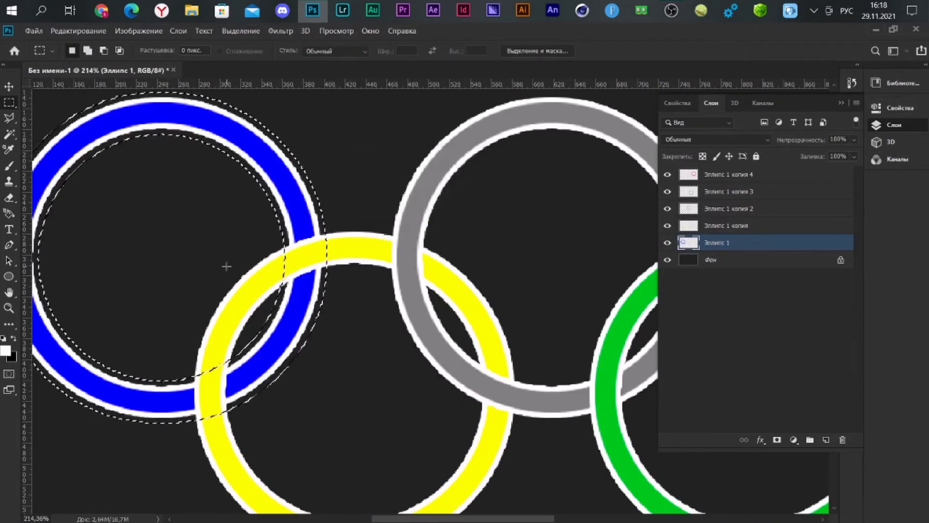
Step: Switch to the Eraser on the yellow ring's layer to clear where the blue ring crosses it
click(759, 225)
key(e)
right_click(597, 104)
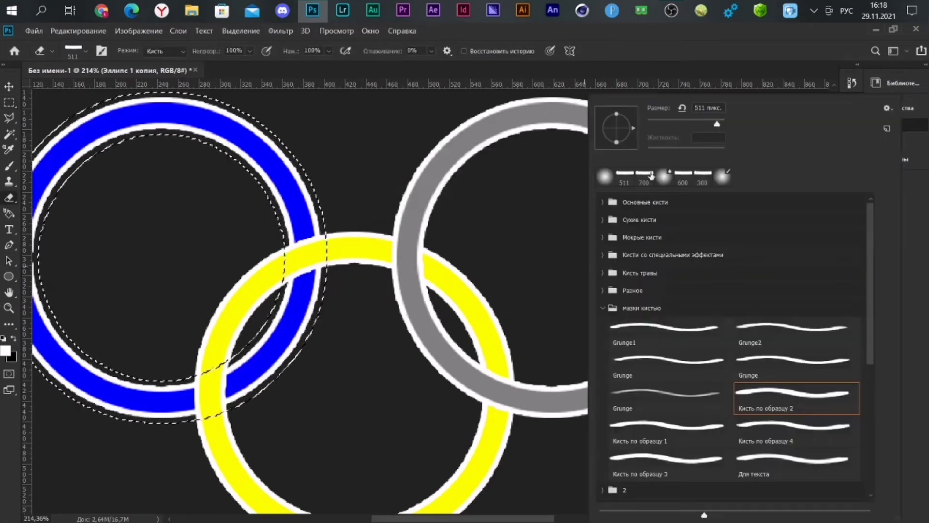
key(Escape)
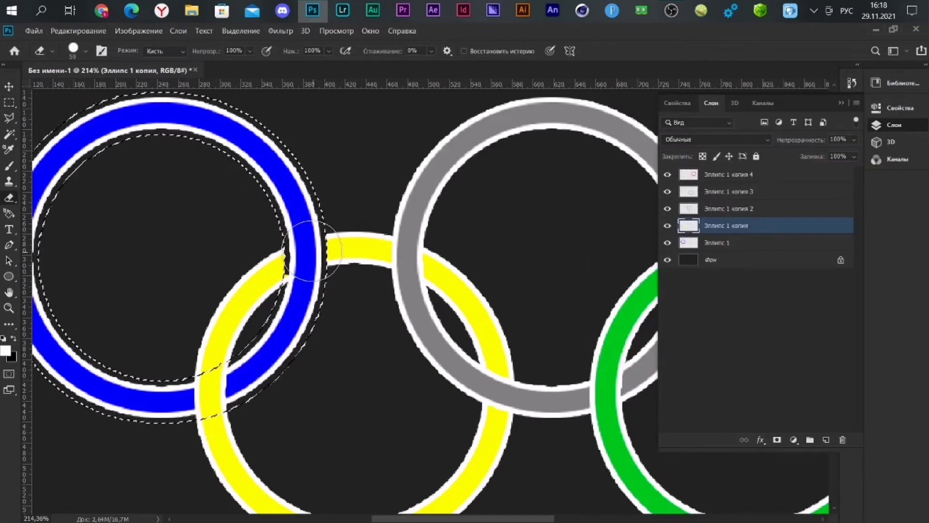
scroll(291, 228, up, 5)
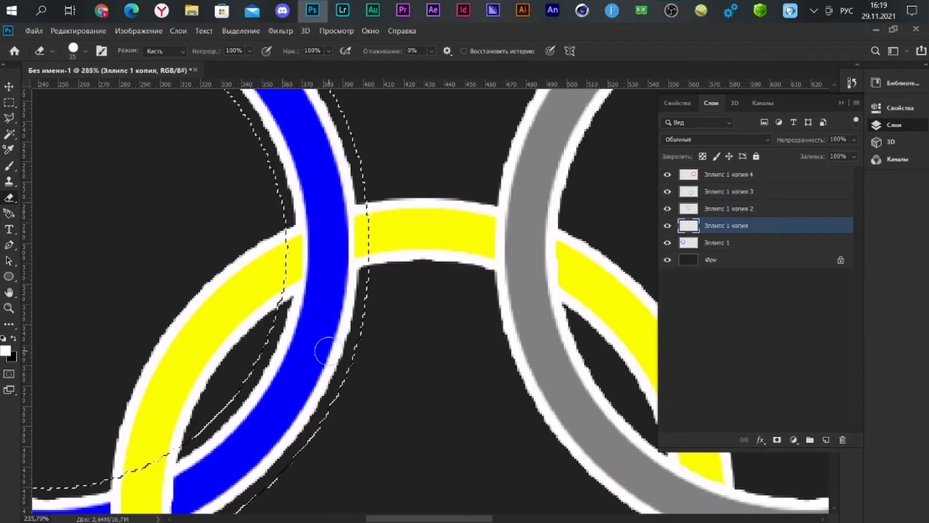
scroll(326, 350, down, 4)
scroll(417, 298, down, 2)
scroll(598, 211, up, 3)
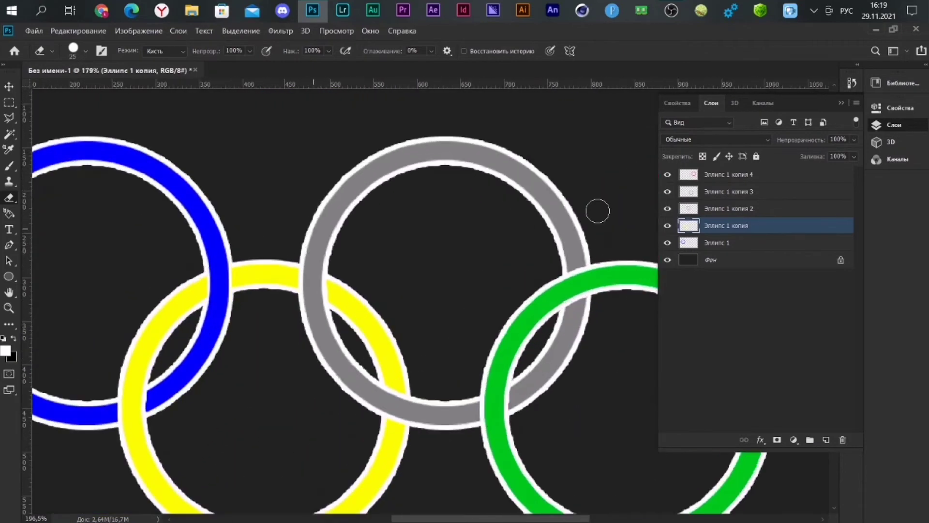
scroll(344, 317, up, 2)
click(281, 31)
mouse_move(356, 228)
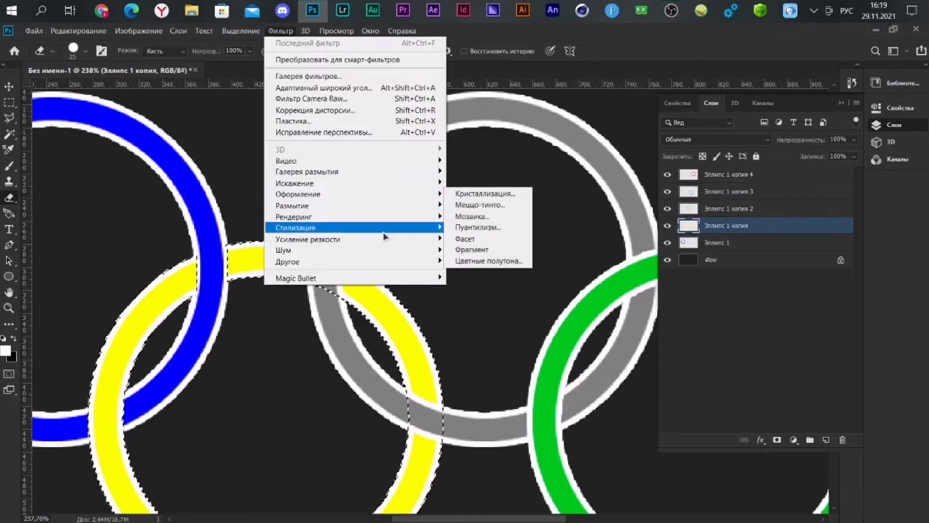
click(266, 267)
Step: Expand the yellow ring selection and erase the grey ring where it crosses yellow
click(241, 30)
click(456, 222)
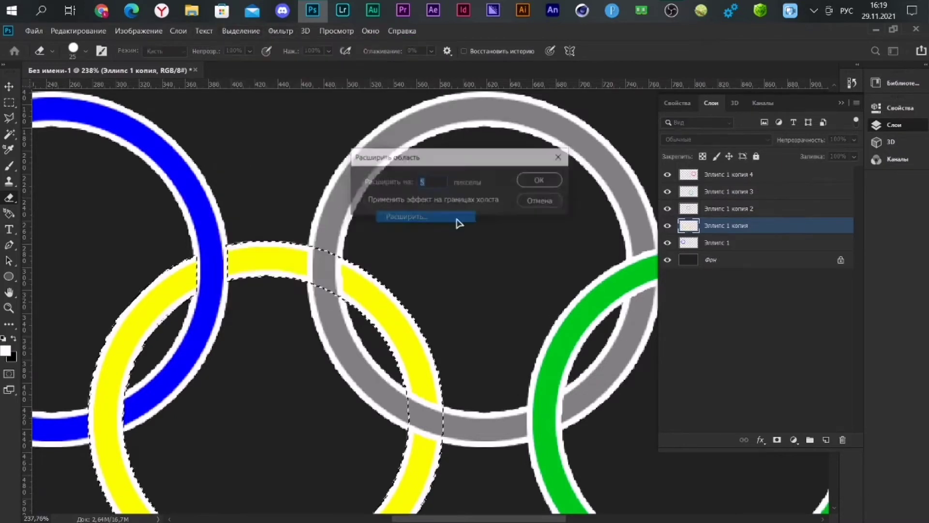
key(Return)
scroll(458, 240, down, 3)
scroll(459, 241, left, 2)
click(722, 210)
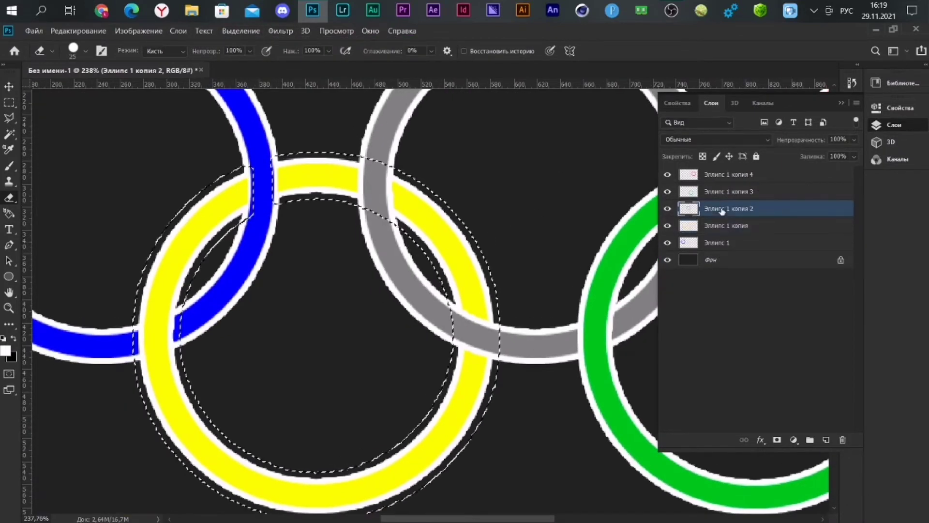
scroll(514, 345, up, 3)
mouse_move(497, 310)
mouse_down()
mouse_move(446, 265)
mouse_move(452, 322)
mouse_up()
scroll(442, 400, down, 5)
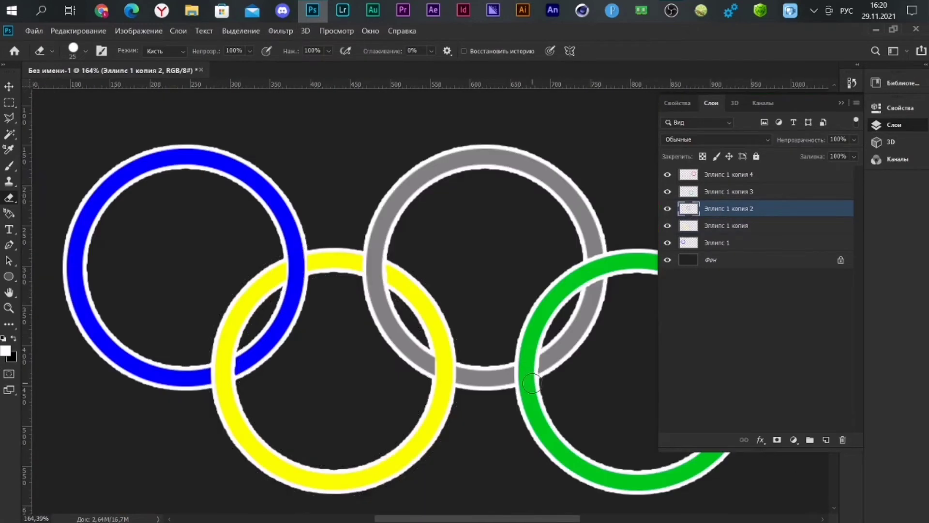
scroll(645, 425, up, 1)
Step: Expand the grey ring selection, erase the green ring where grey crosses it, and deselect
click(240, 31)
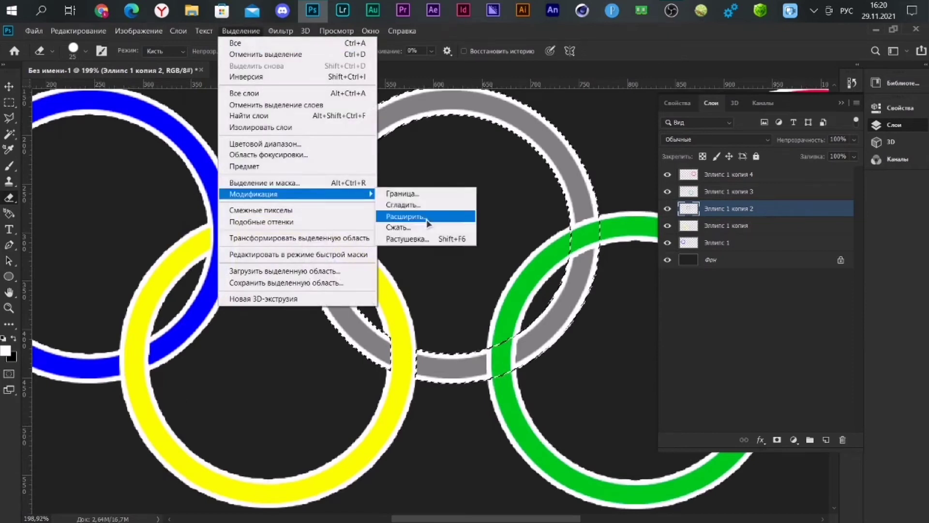
click(425, 213)
scroll(528, 146, up, 1)
scroll(528, 146, up, 2)
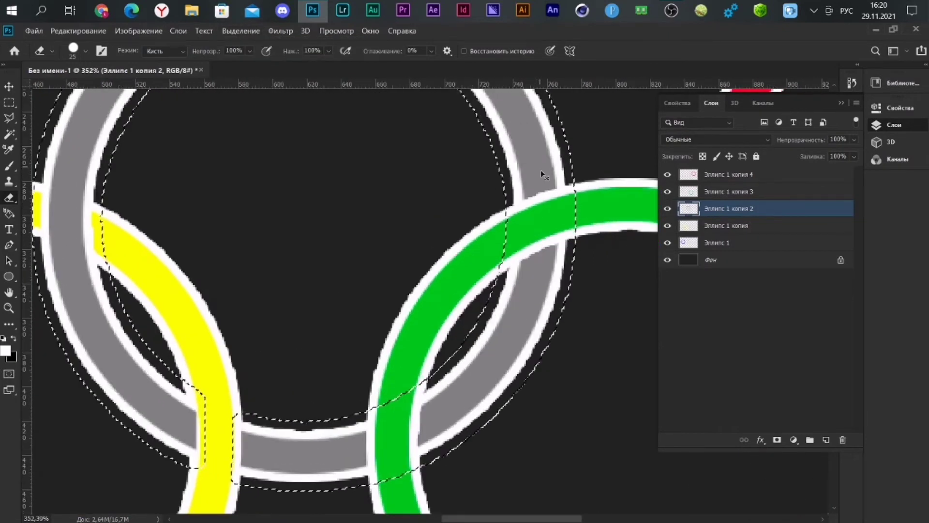
click(740, 192)
drag(541, 189, 537, 242)
scroll(537, 305, down, 3)
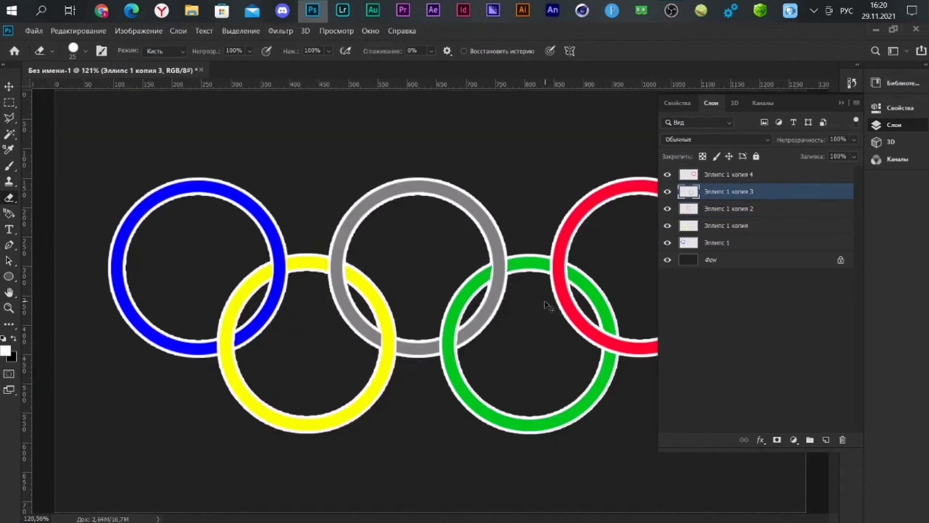
scroll(508, 303, up, 2)
scroll(484, 301, up, 2)
scroll(484, 293, down, 3)
key(ctrl+d)
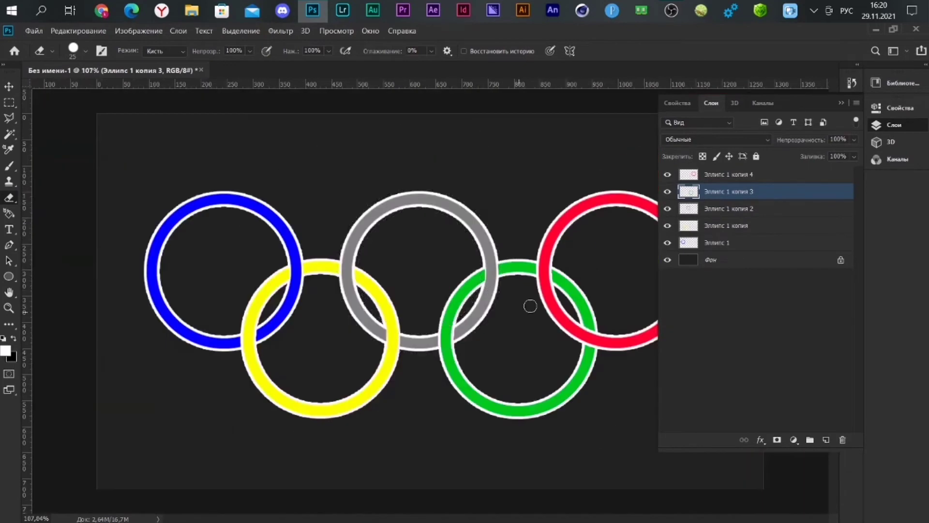
Step: Expand the green ring selection and make the red ring's layer active for erasing its overlap
click(241, 31)
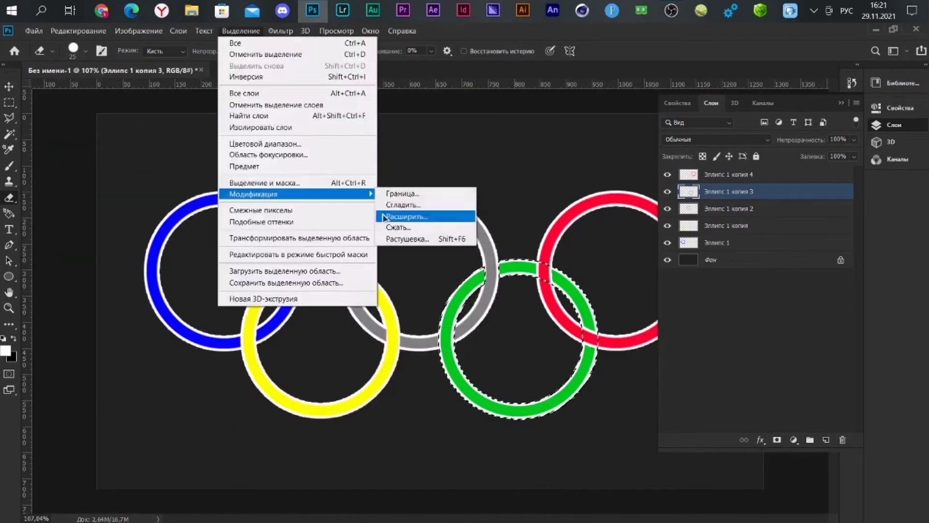
click(499, 292)
key(Return)
click(728, 174)
click(894, 125)
scroll(613, 279, up, 2)
scroll(614, 279, up, 2)
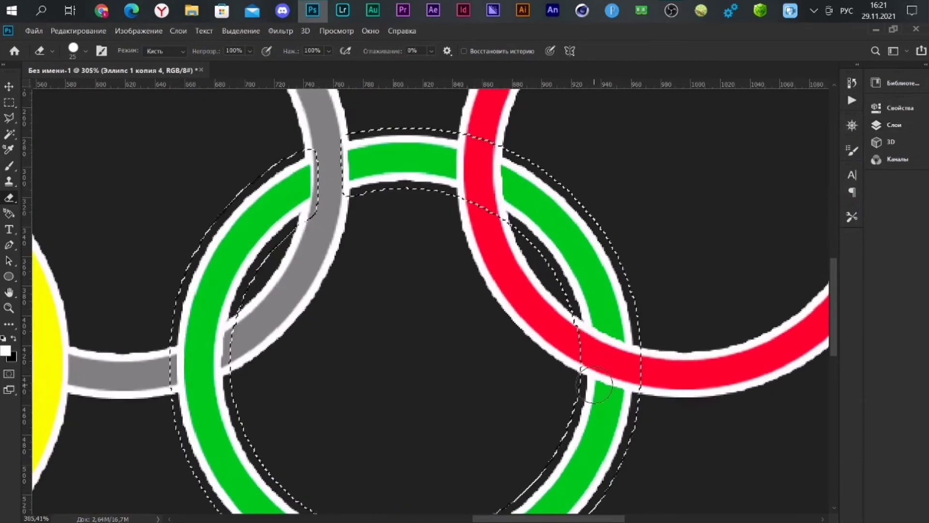
scroll(486, 169, up, 1)
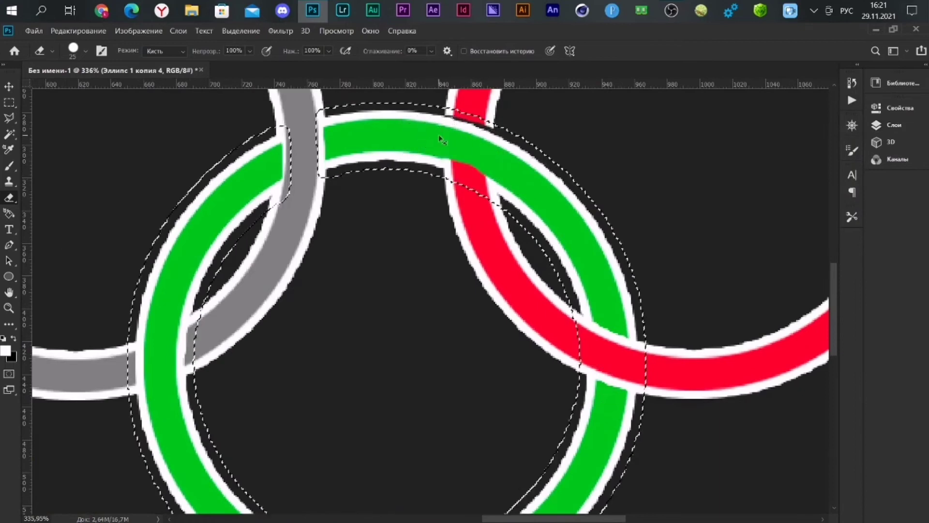
scroll(523, 181, down, 5)
click(894, 125)
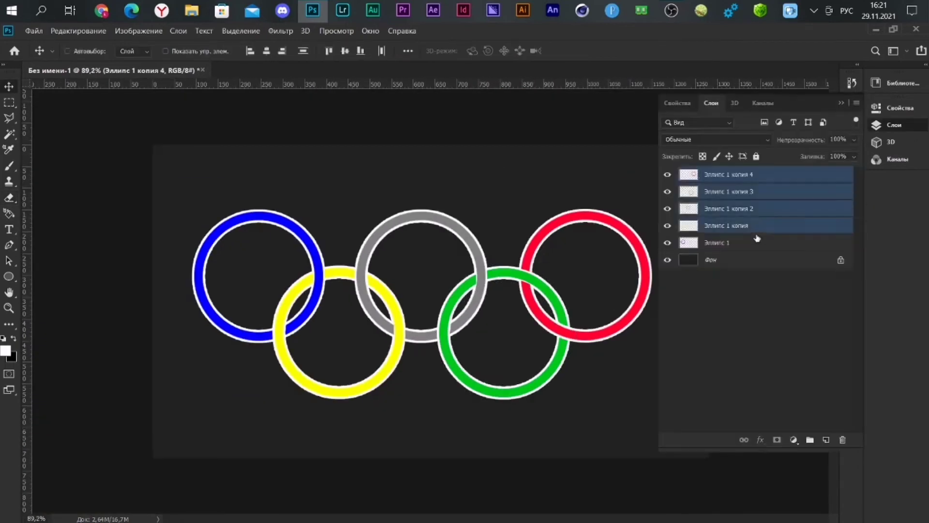